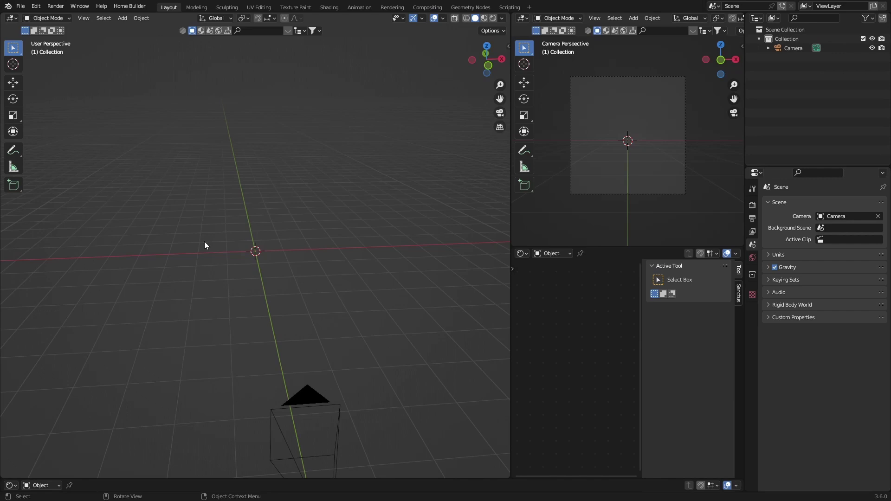
Enable Screencast Keys in the viewport sidebar's Screencast Keys tab, then collapse the sidebar
click(507, 46)
click(384, 43)
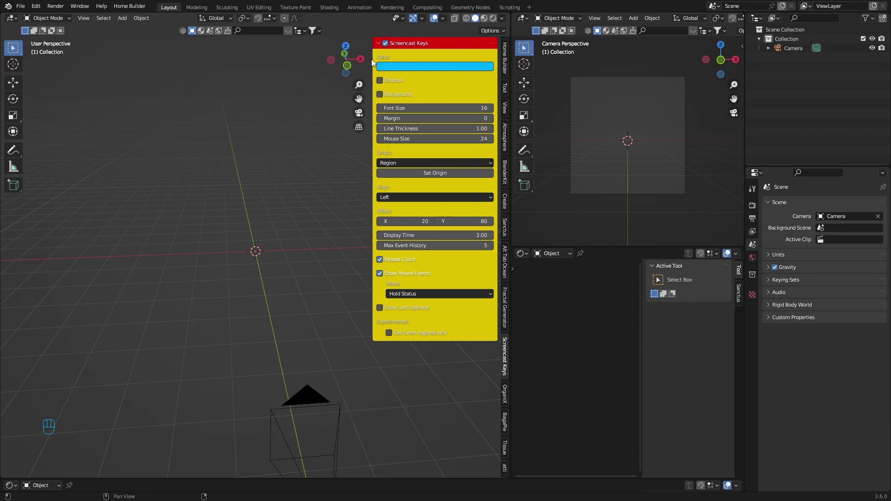
drag(371, 60, 487, 60)
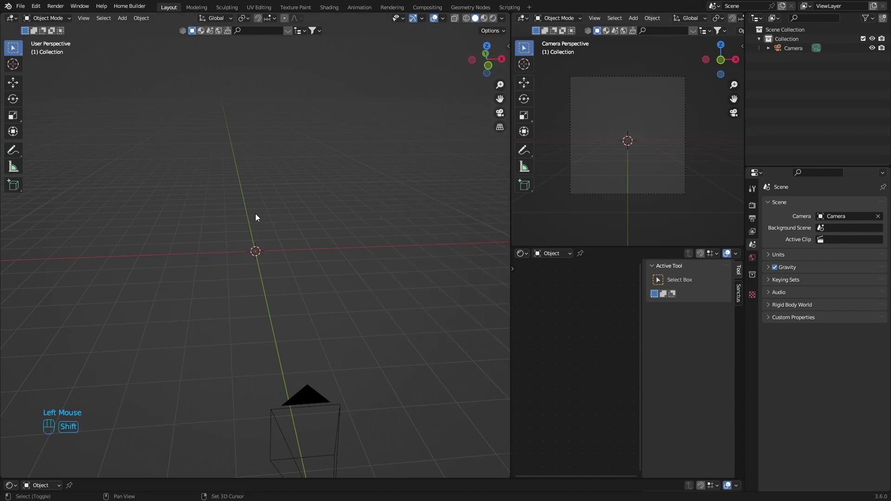
Add an Ico Sphere to the scene and switch it into Edit Mode
key(shift+a)
mouse_move(231, 229)
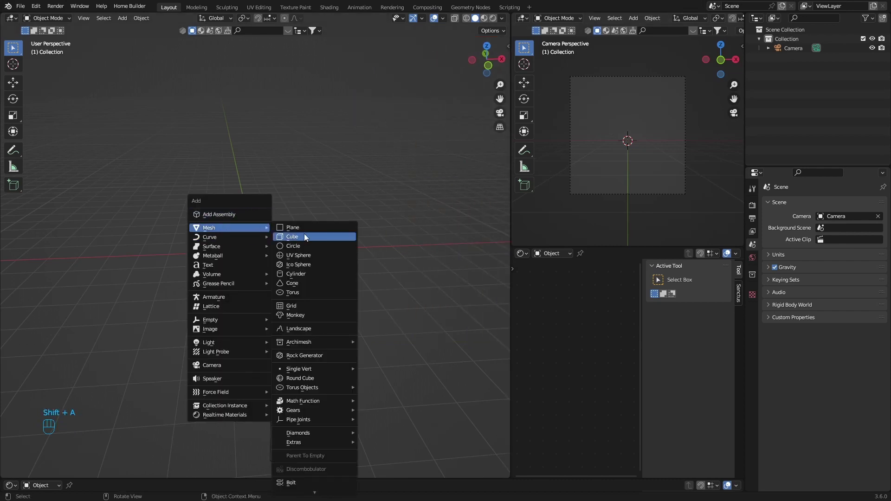
click(302, 264)
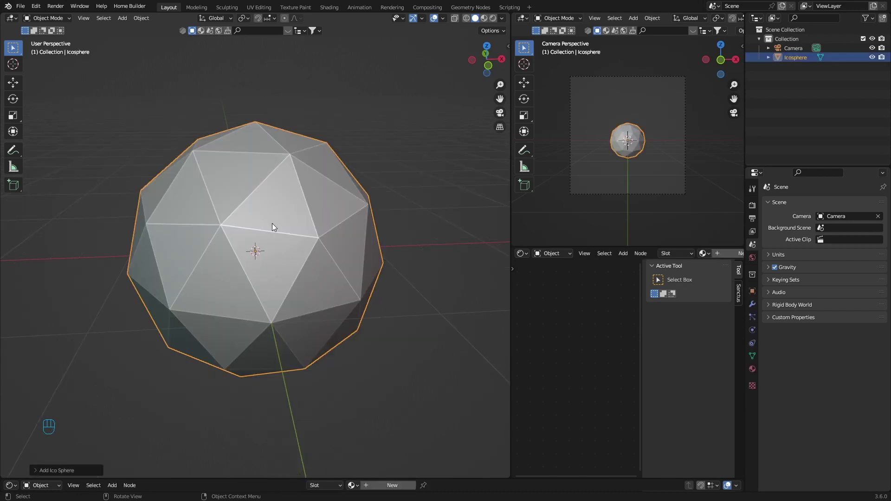
scroll(258, 236, down, 1)
scroll(258, 236, up, 2)
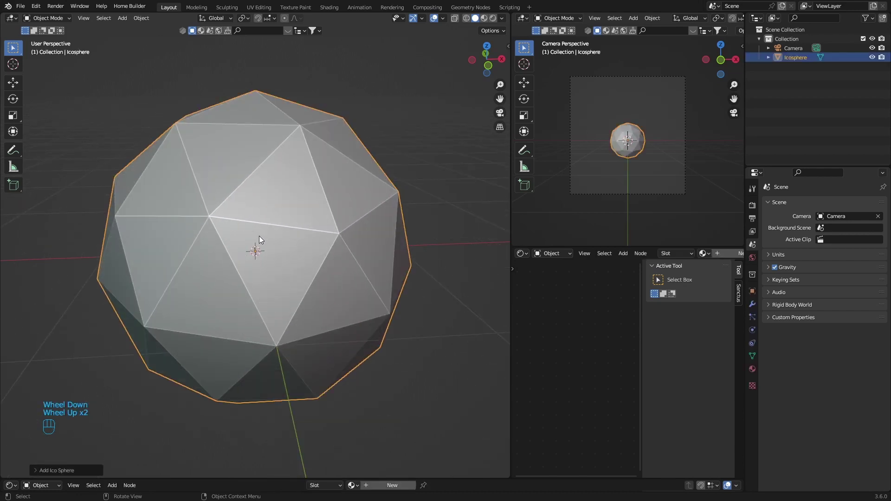
key(Tab)
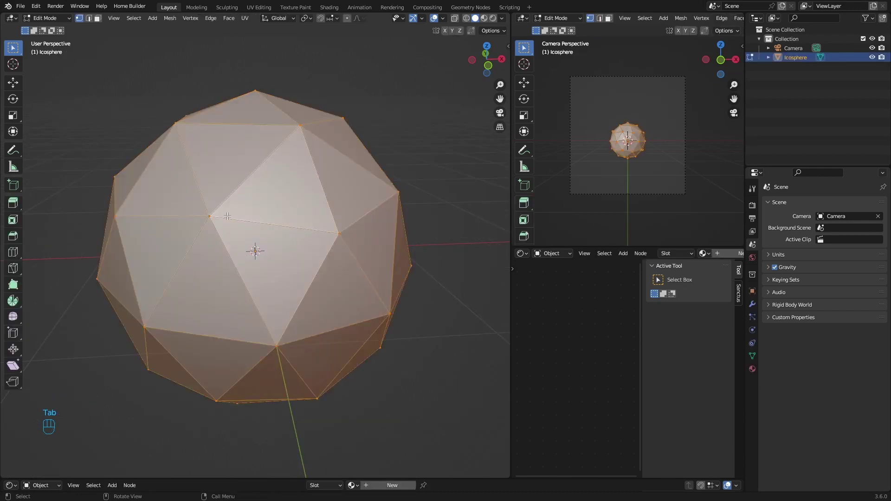
scroll(263, 261, down, 1)
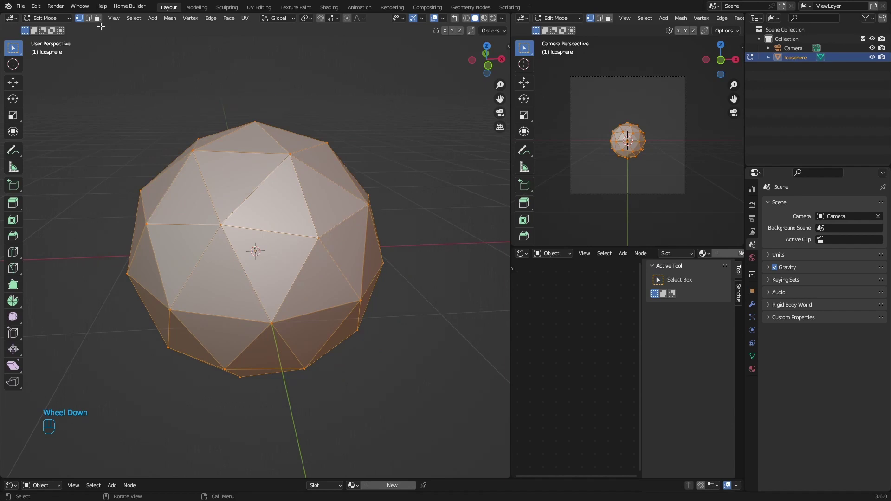
In edge select mode, clear the selection and start shift-selecting a chain of seam edges
click(88, 19)
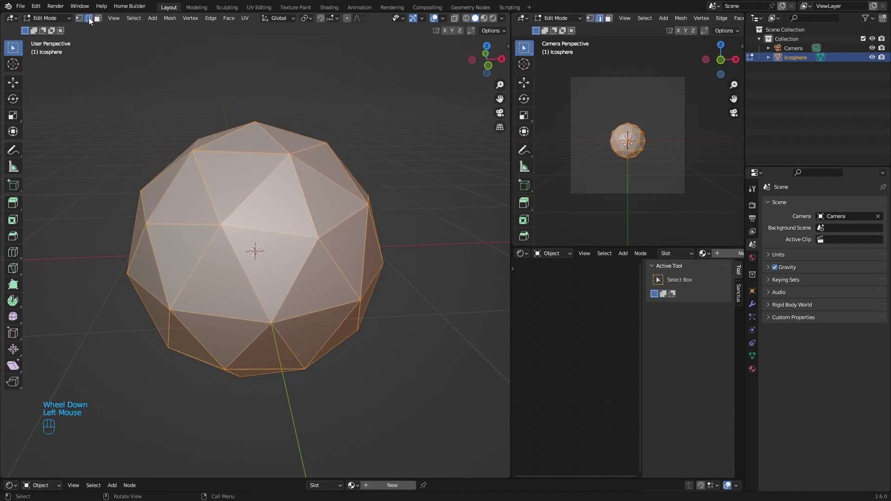
shift+click(203, 178)
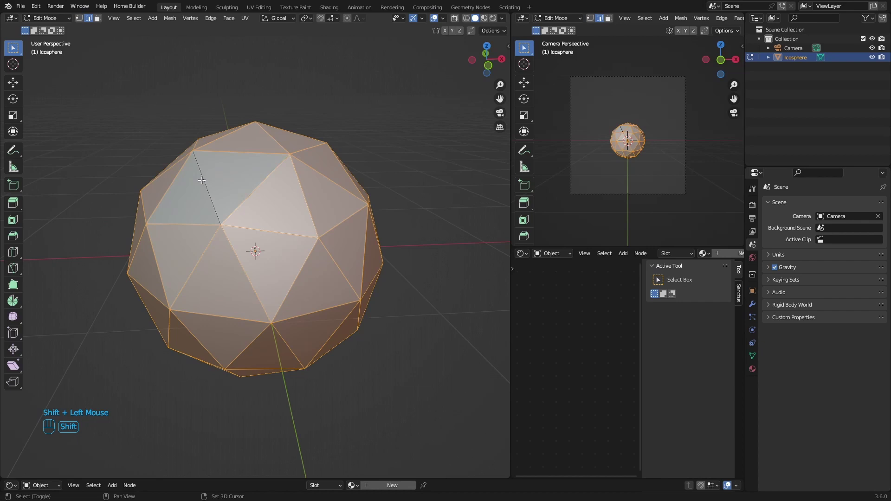
click(205, 183)
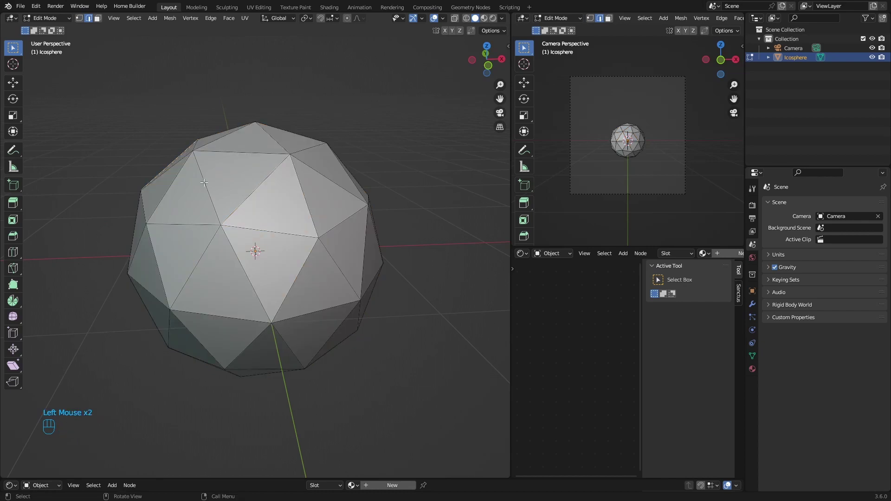
key(shift)
shift+click(251, 229)
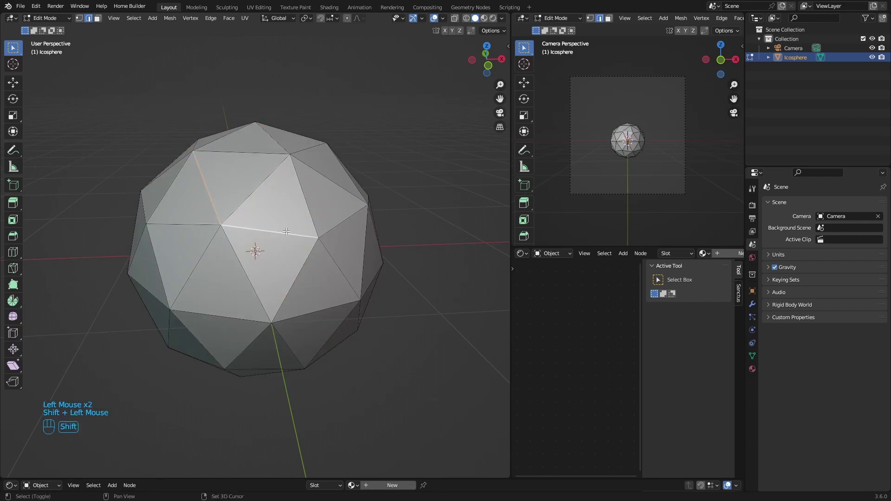
shift+click(337, 228)
shift+middle_drag(338, 227, 295, 231)
shift+click(163, 228)
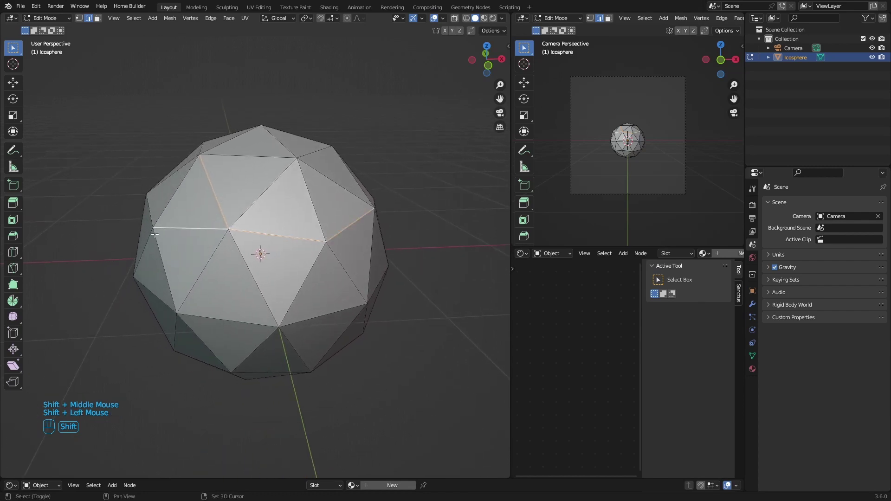
middle_drag(163, 229, 254, 249)
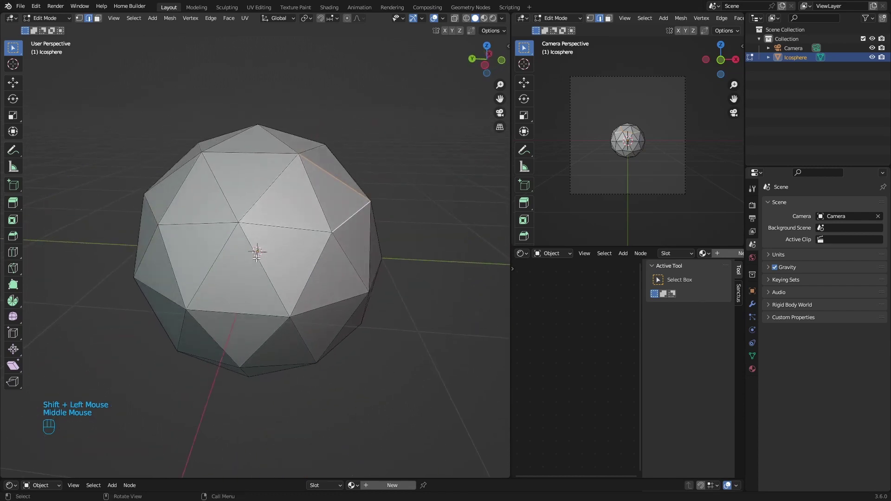
Add more edges around the sphere's far side to complete the seam path
shift+click(268, 227)
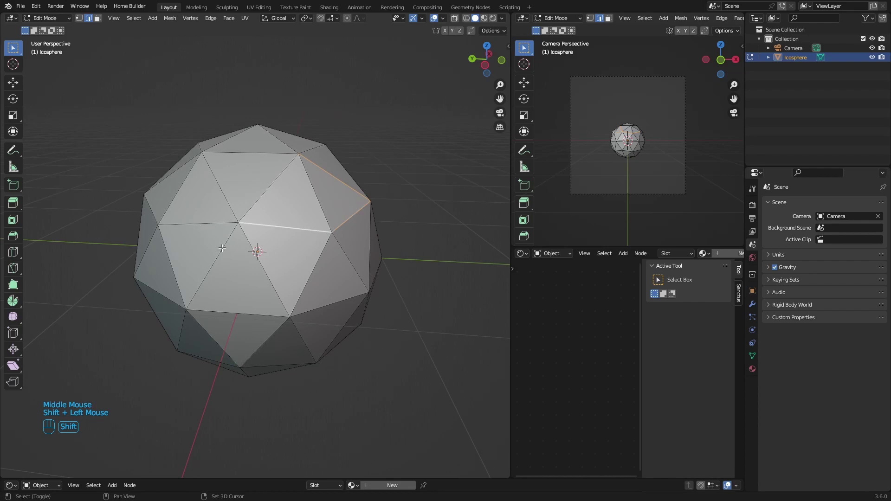
shift+click(208, 247)
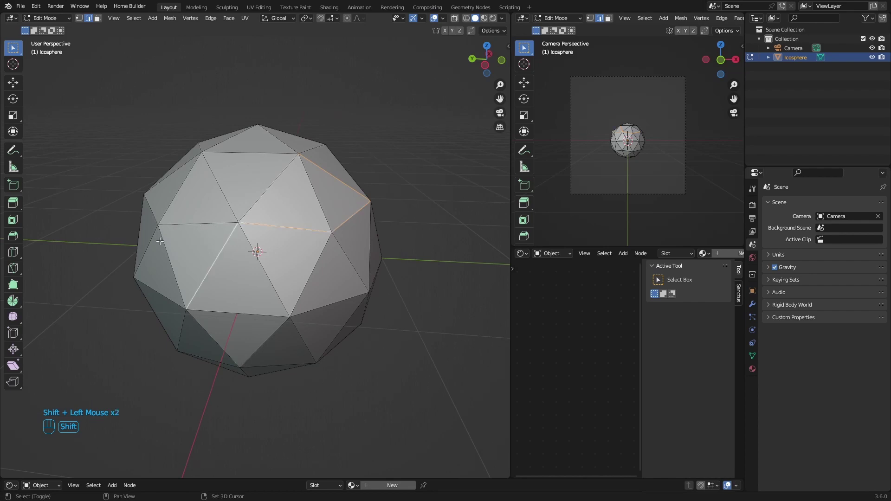
shift+click(222, 250)
middle_drag(222, 251, 242, 243)
shift+click(258, 236)
shift+click(185, 228)
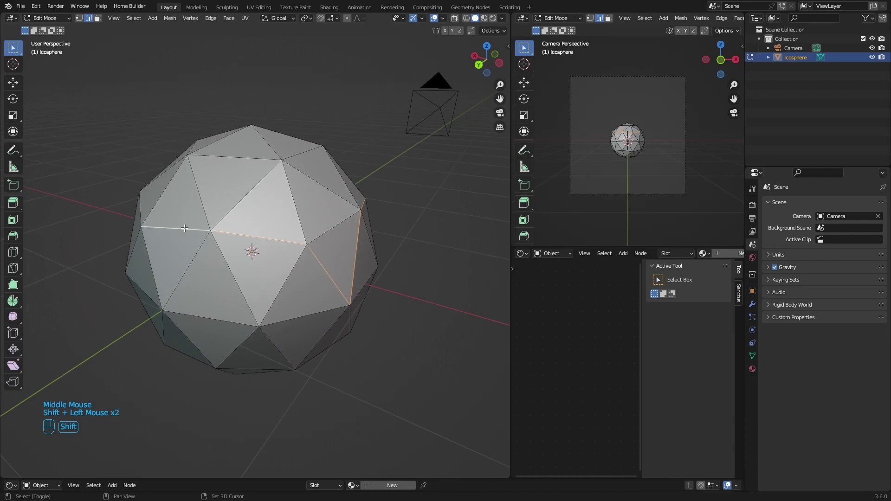
middle_drag(147, 254, 235, 218)
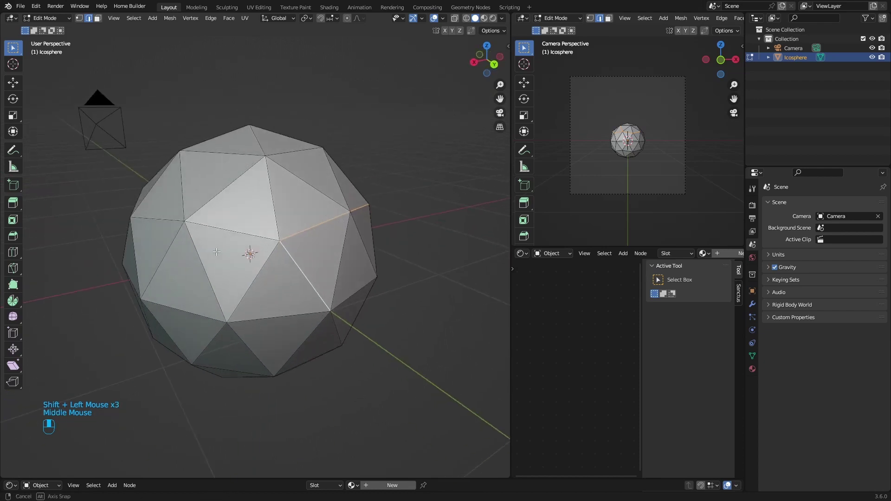
shift+click(272, 190)
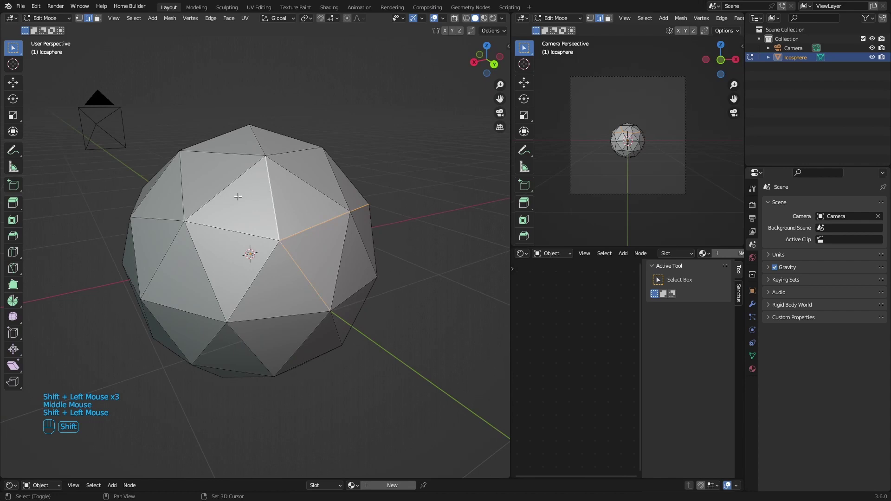
shift+click(182, 194)
middle_drag(171, 241, 183, 209)
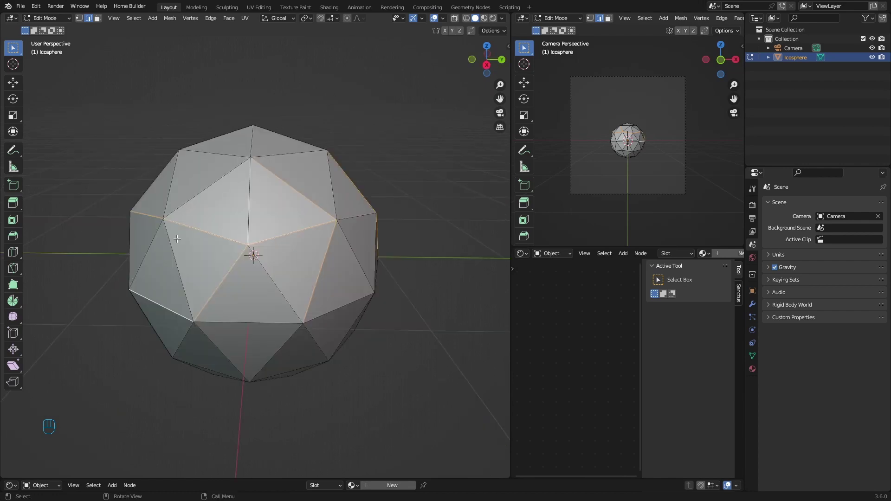
middle_drag(90, 209, 189, 200)
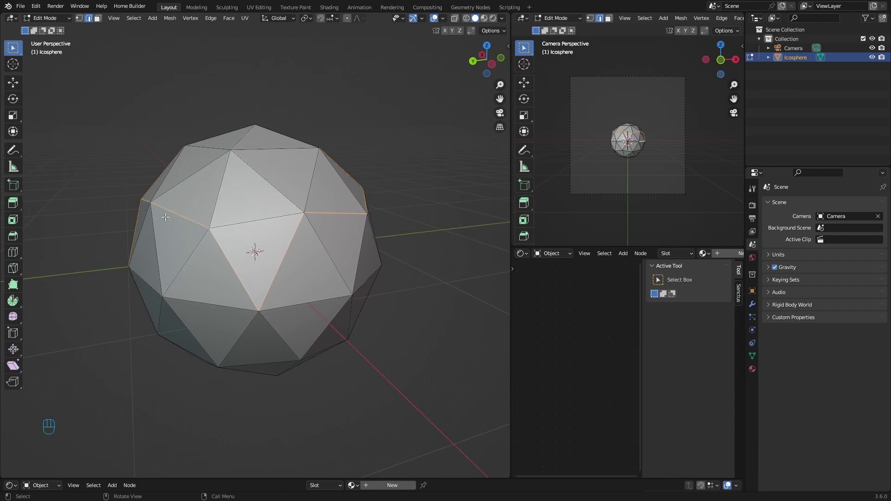
middle_drag(108, 309, 378, 277)
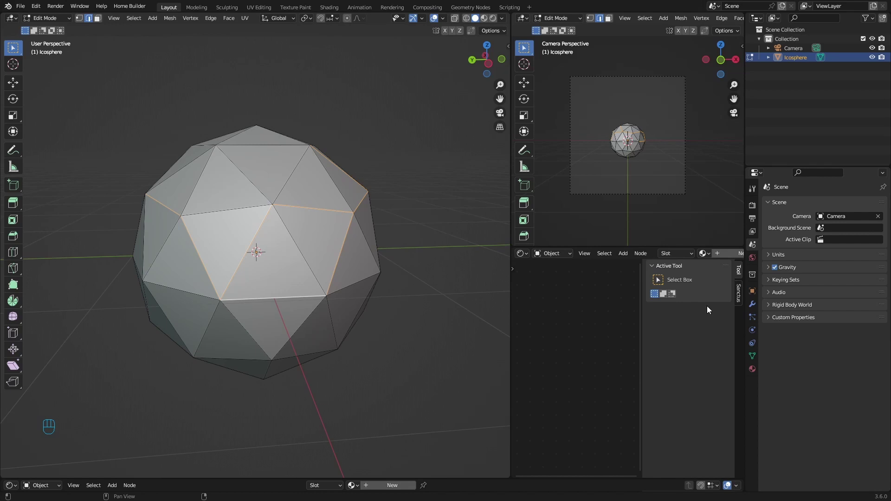
Add a Subdivision Surface modifier with Levels Viewport set to 3
click(752, 304)
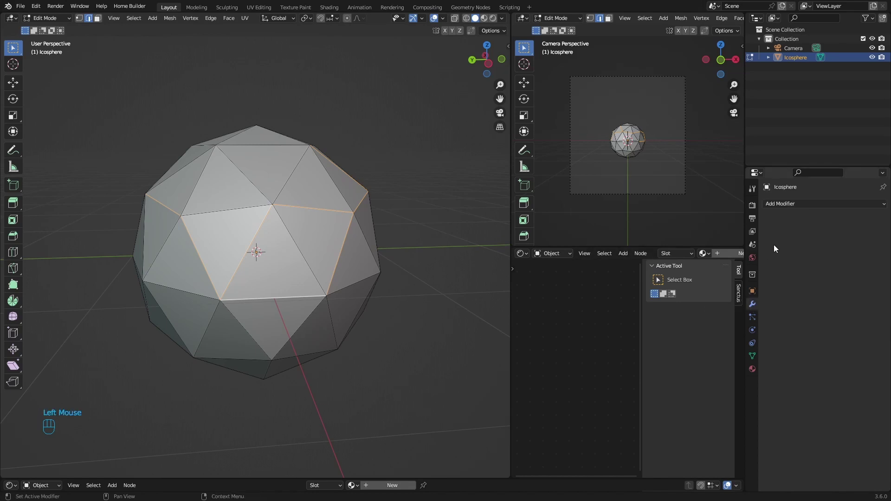
click(775, 204)
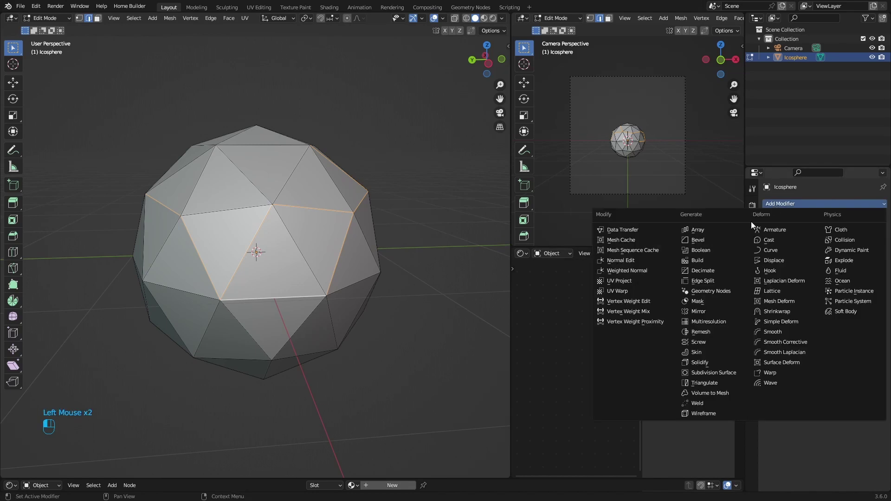
click(706, 373)
click(870, 245)
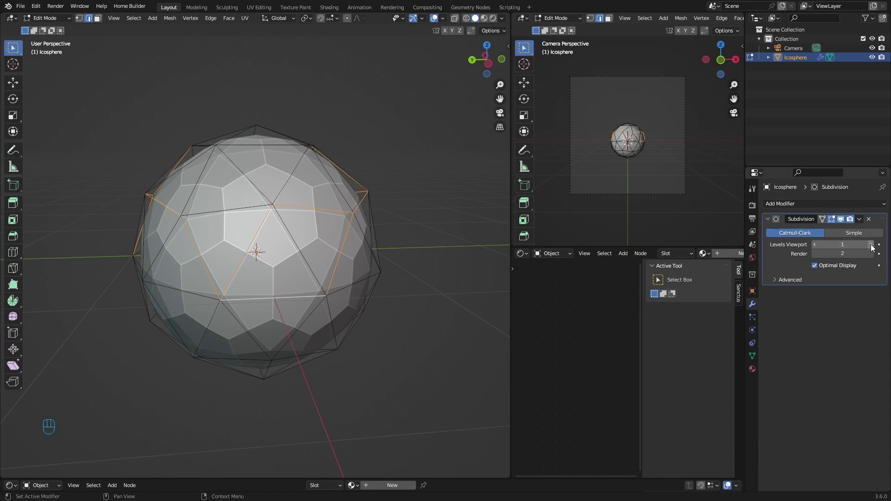
click(869, 244)
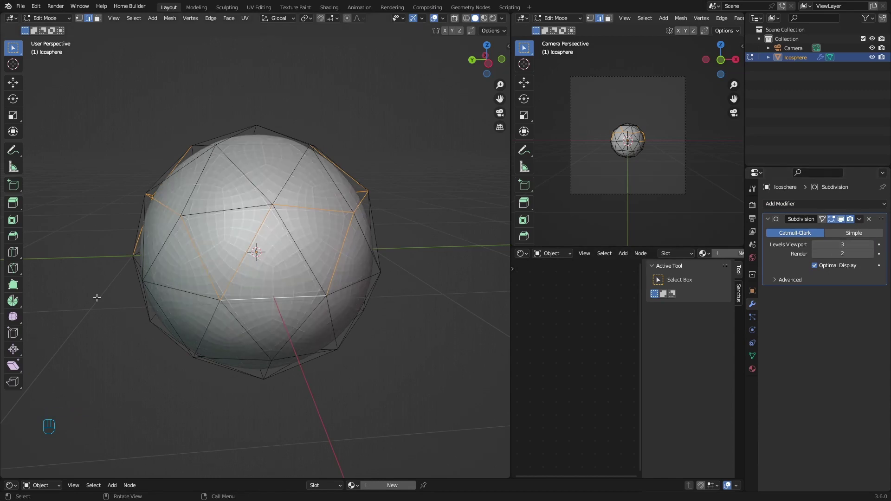
Return to Object Mode and apply the Subdivision Surface modifier
key(Tab)
click(858, 222)
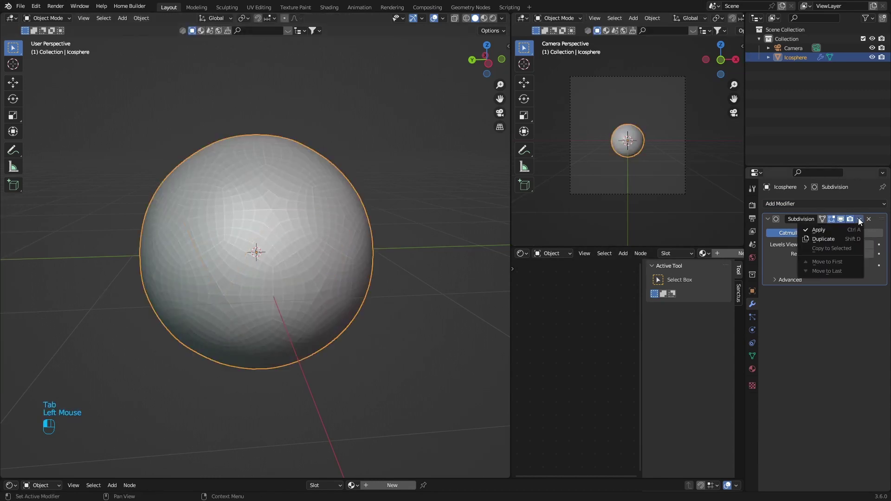
click(825, 232)
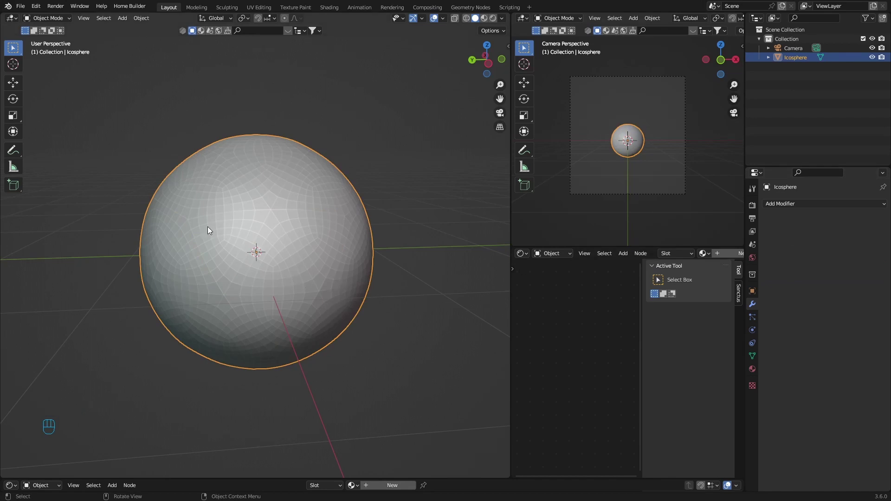
Bevel the selected seam edges in Edit Mode with Ctrl+B to a narrow width
key(Tab)
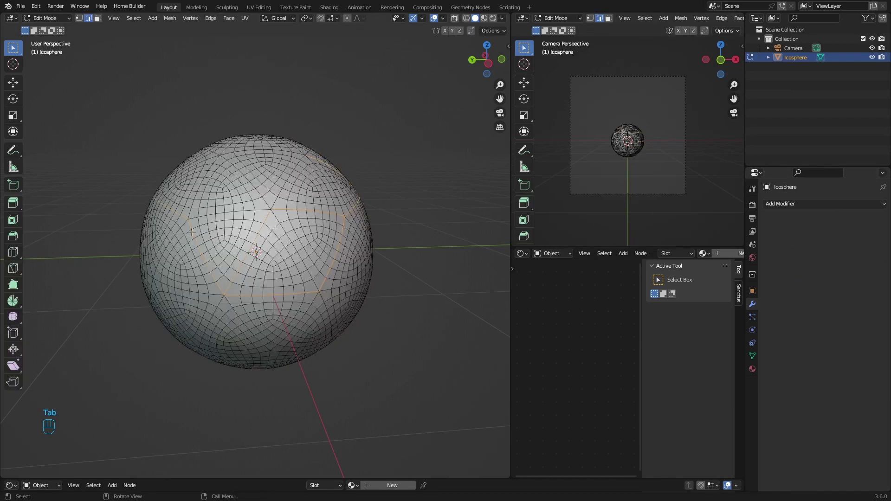
key(ctrl+b)
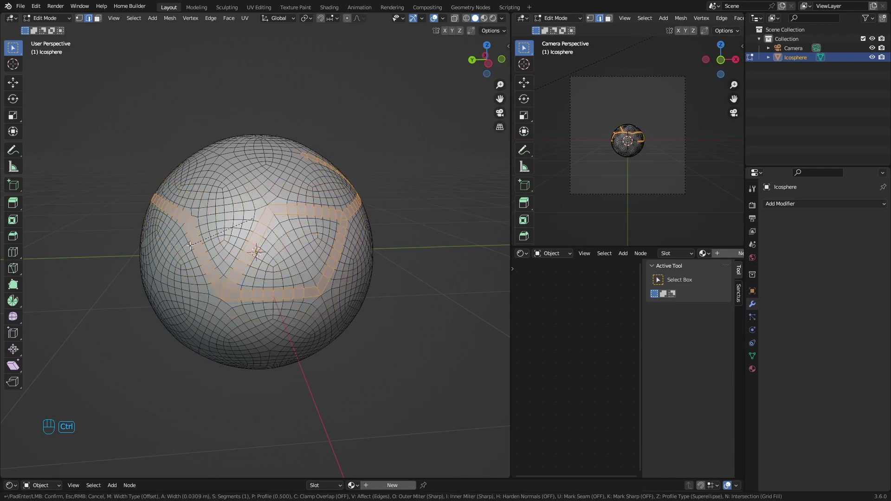
click(190, 245)
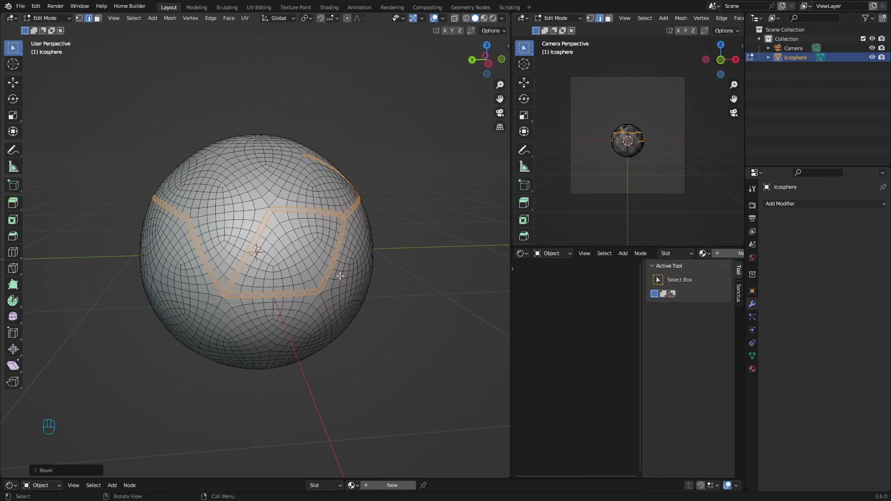
Assign the bevelled seam vertices to a new vertex group 'Group' and return to Object Mode
click(752, 355)
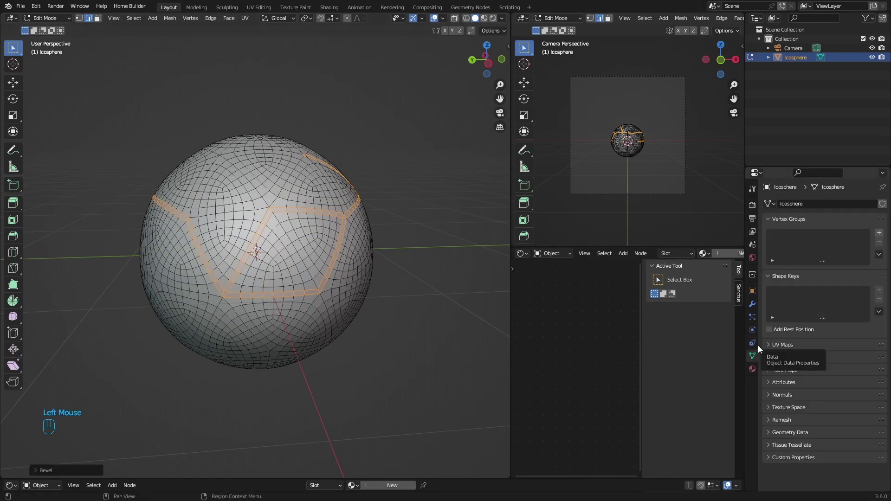
click(878, 234)
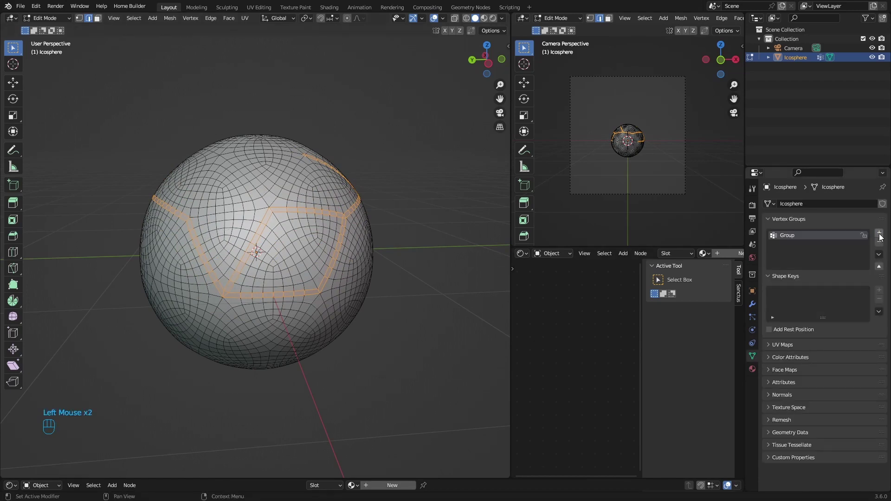
click(780, 291)
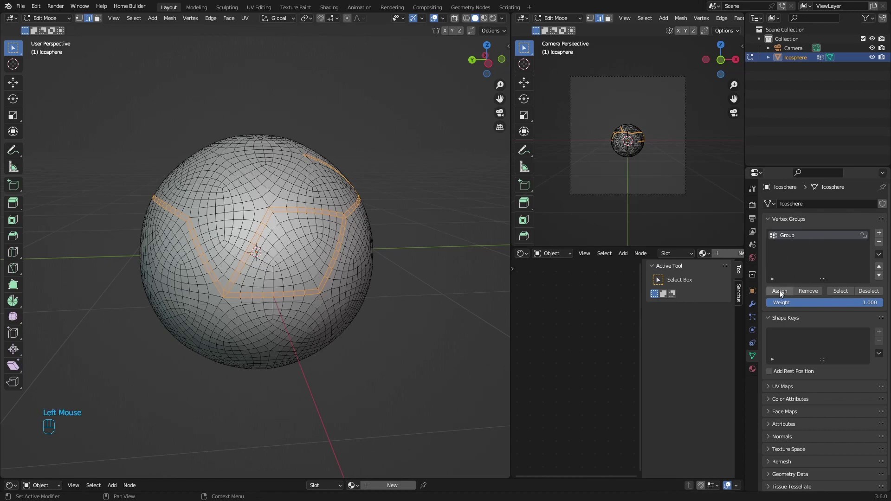
key(Tab)
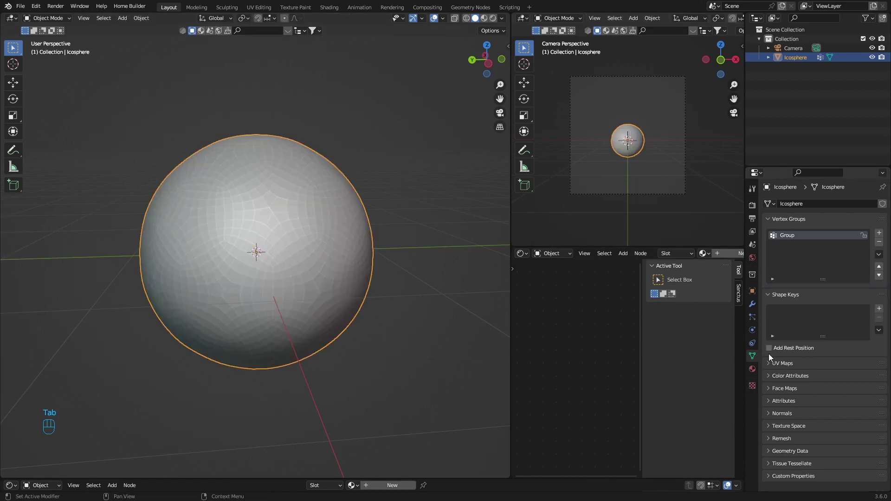
Add Cloth physics to the sphere and enable Pressure at 25
click(752, 330)
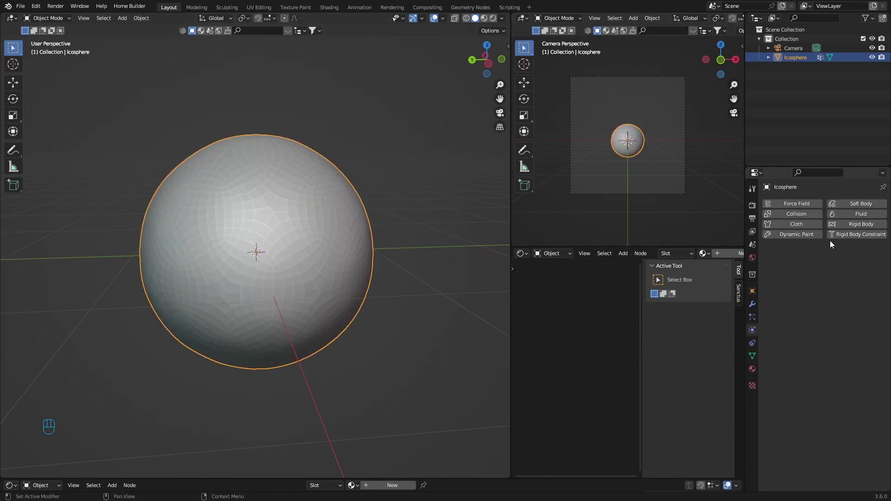
click(789, 223)
scroll(812, 349, down, 5)
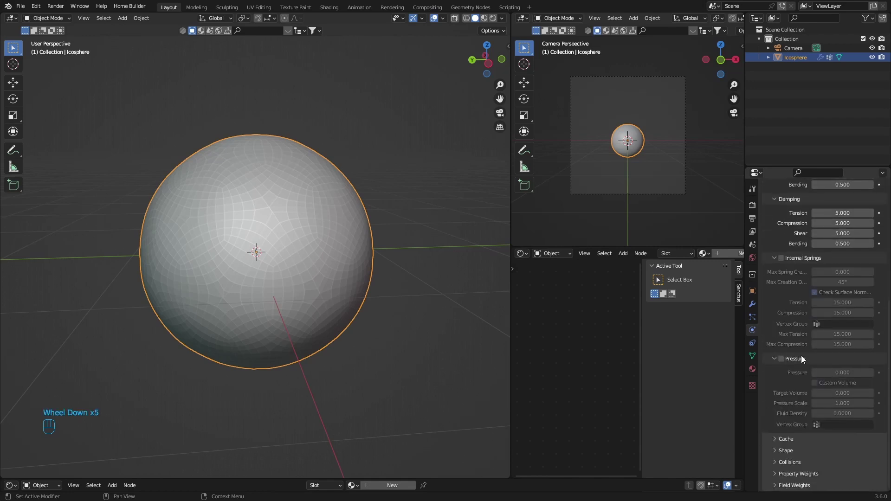
click(780, 359)
double_click(841, 373)
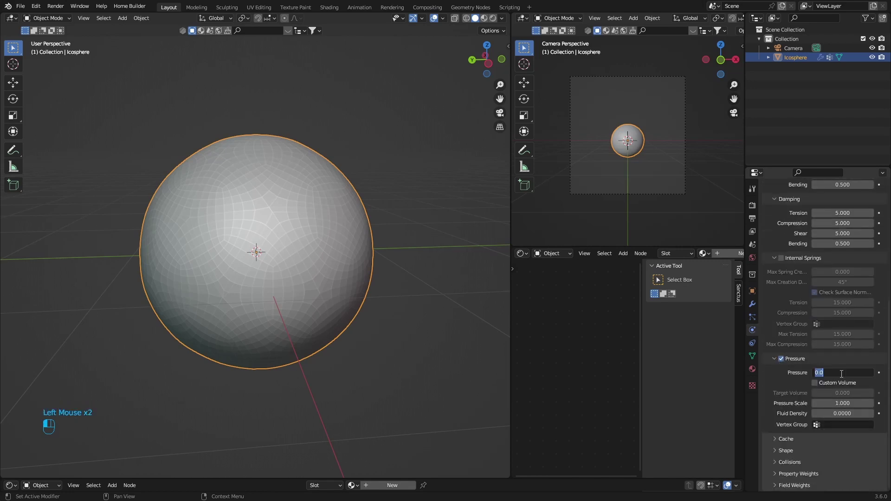
key(BackSpace)
text(25)
key(Return)
Under Shape, set Pin Group to Group and Shrinking Factor to -1
scroll(775, 383, down, 2)
click(773, 448)
scroll(773, 449, down, 2)
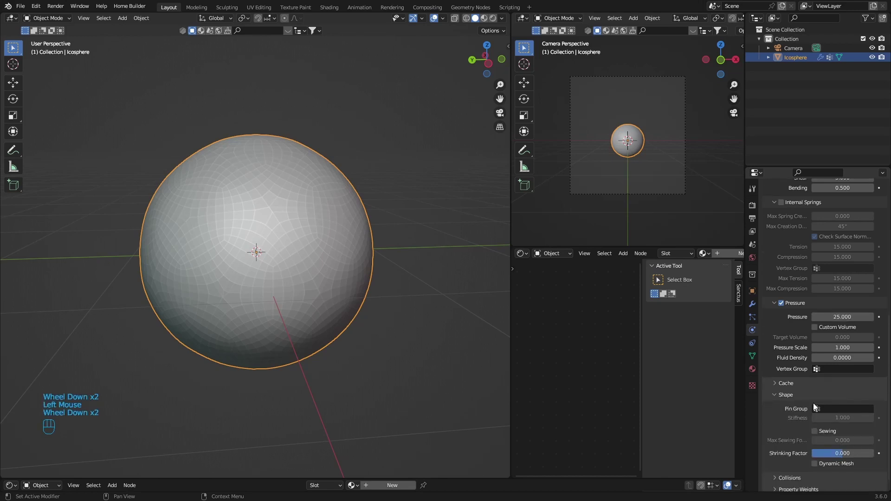
click(816, 410)
click(795, 313)
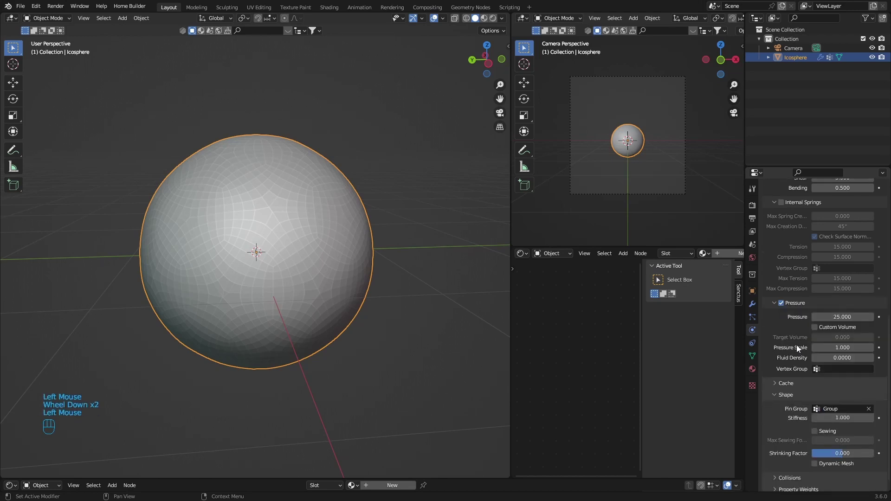
click(841, 452)
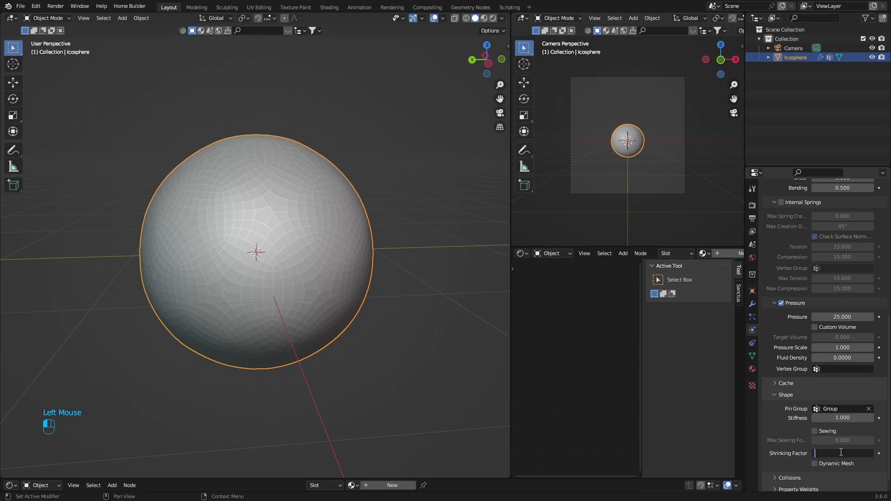
text(-1)
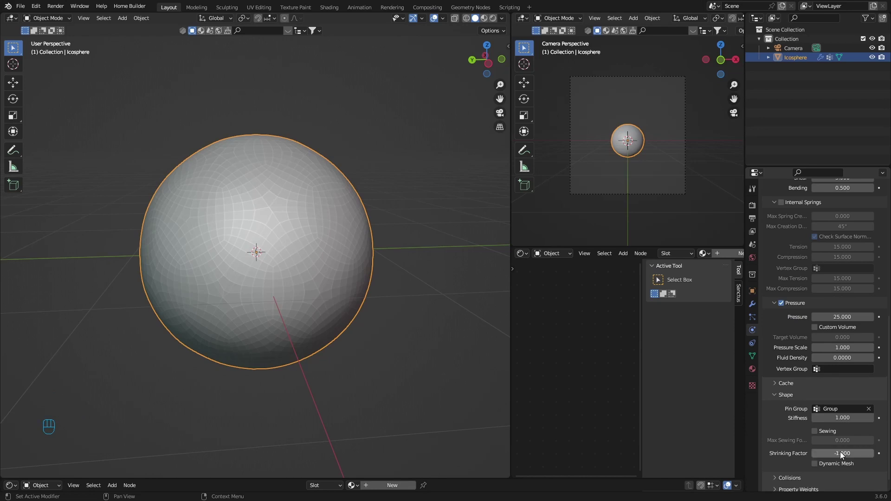
key(Return)
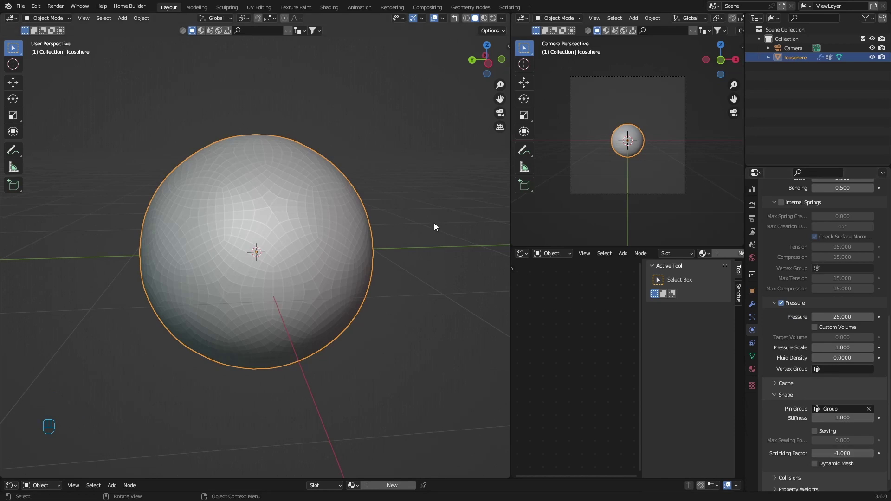
click(9, 484)
click(125, 404)
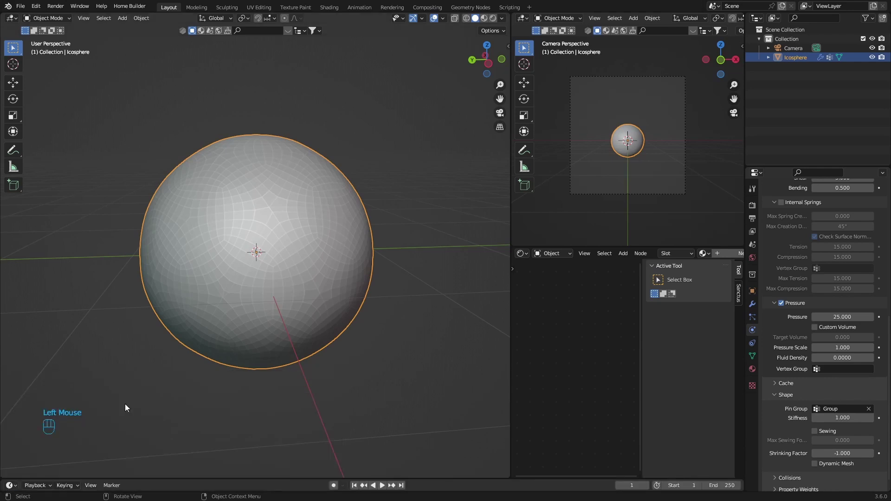
drag(128, 477, 130, 393)
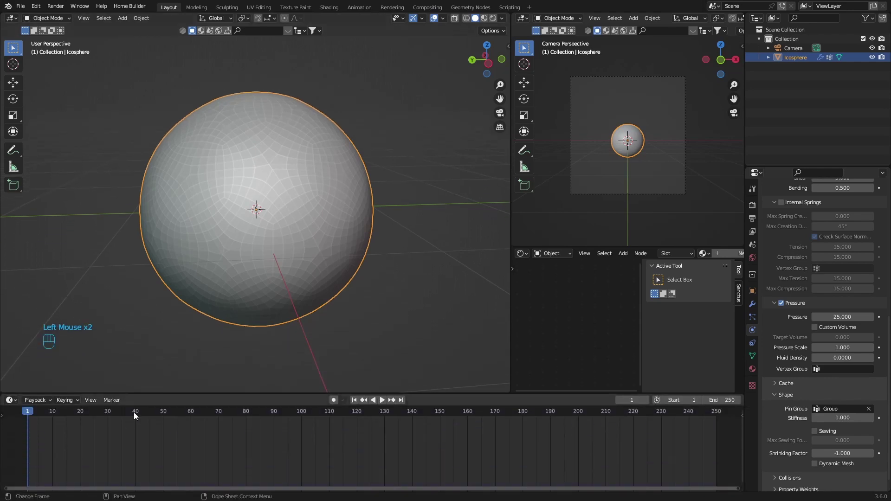
key(space)
key(space)
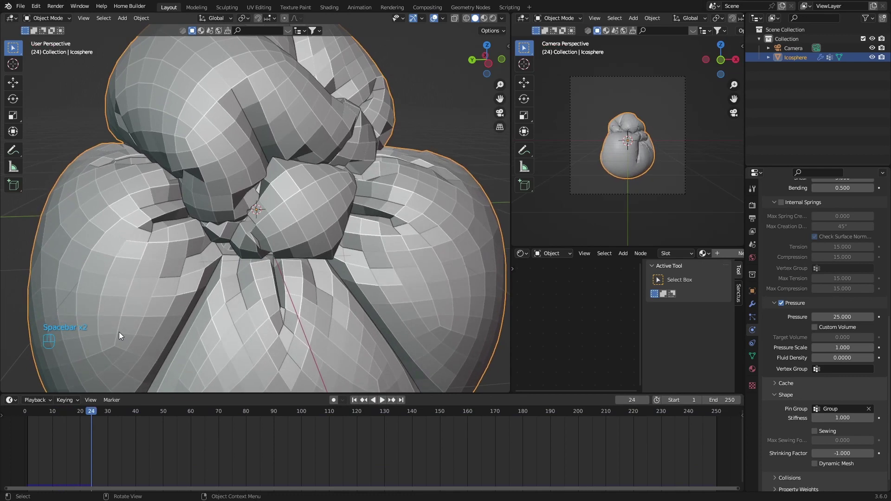
scroll(119, 332, down, 2)
middle_drag(294, 247, 172, 242)
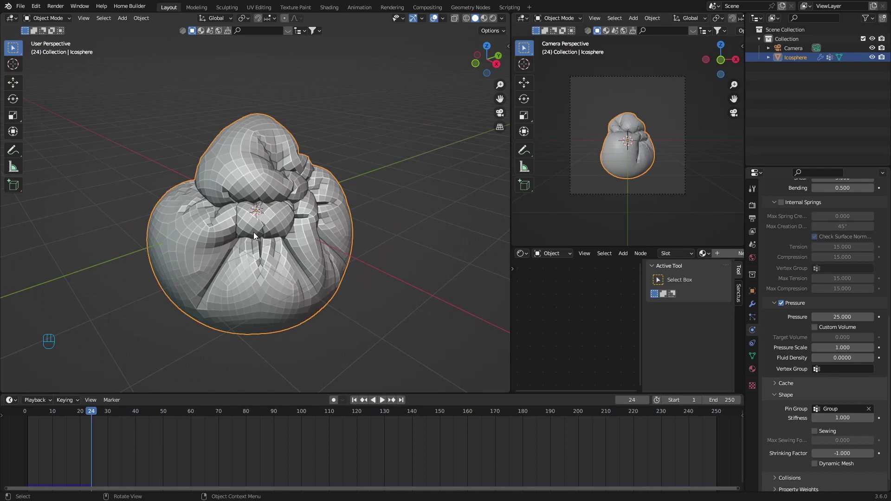
scroll(254, 232, up, 2)
scroll(254, 232, down, 1)
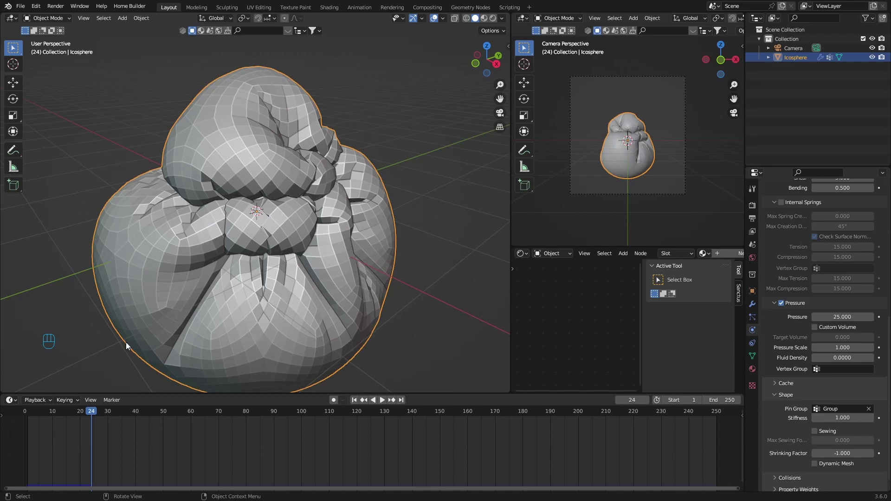
Replay the cloth simulation to frame 26 and set the balloon to Shade Smooth
click(354, 399)
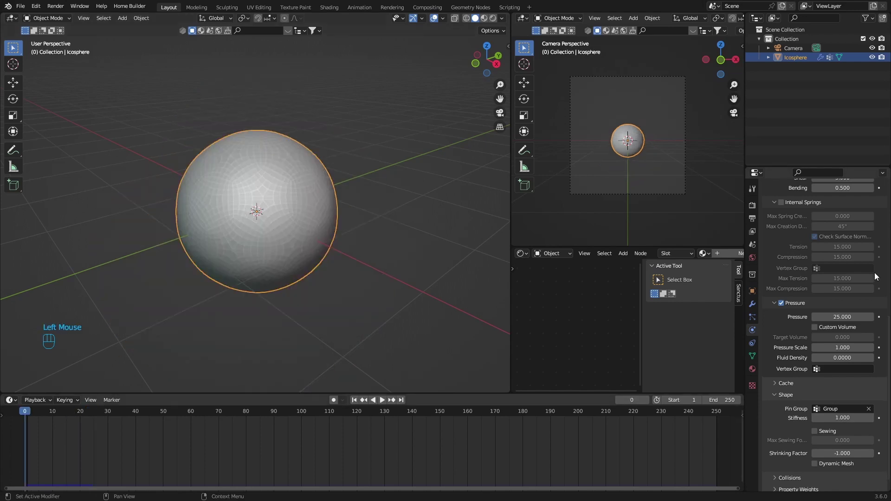
click(382, 400)
drag(39, 413, 97, 413)
middle_drag(87, 297, 109, 221)
scroll(109, 222, down, 2)
right_click(200, 163)
click(199, 162)
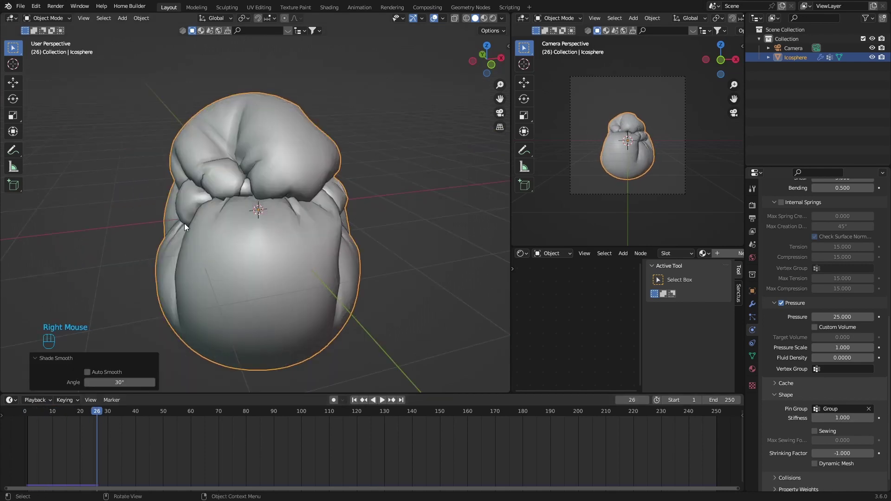
middle_drag(257, 239, 174, 239)
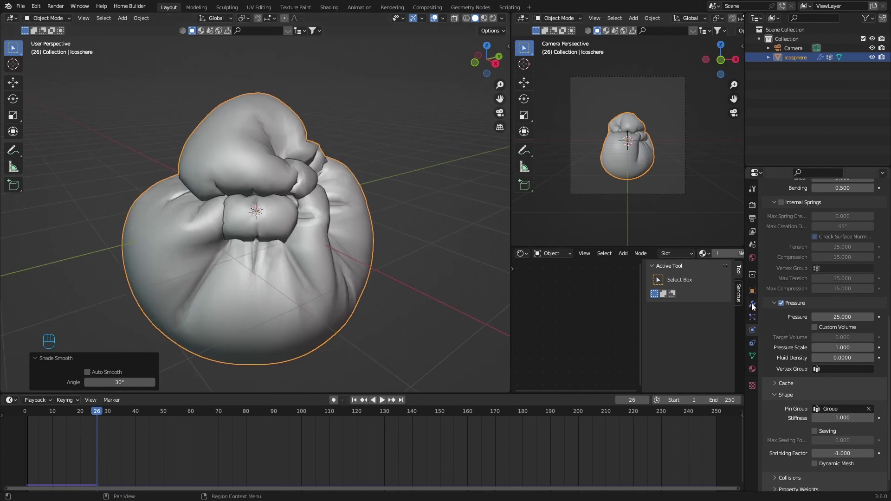
Add a Subdivision Surface modifier after the Cloth with Levels Viewport 2
click(753, 305)
click(787, 203)
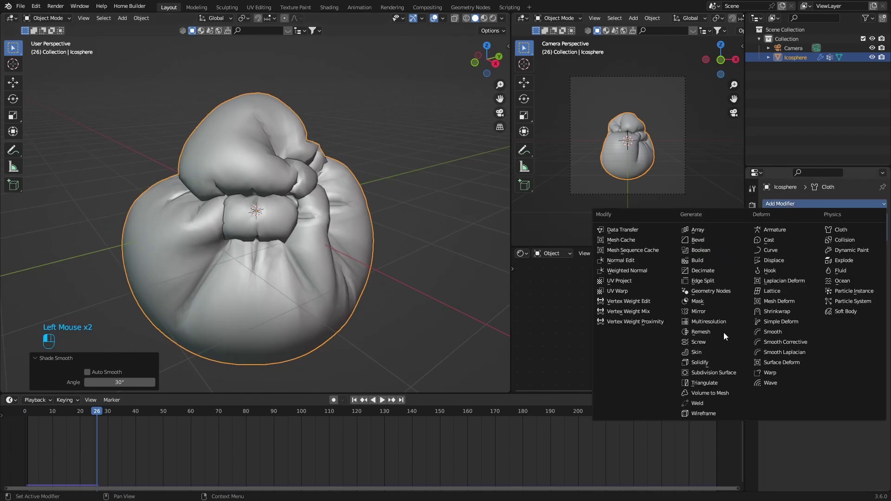
click(709, 373)
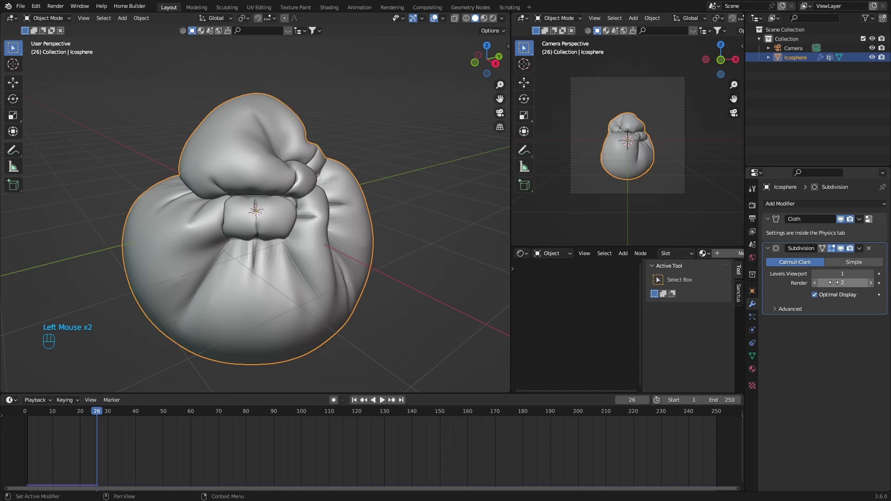
click(871, 277)
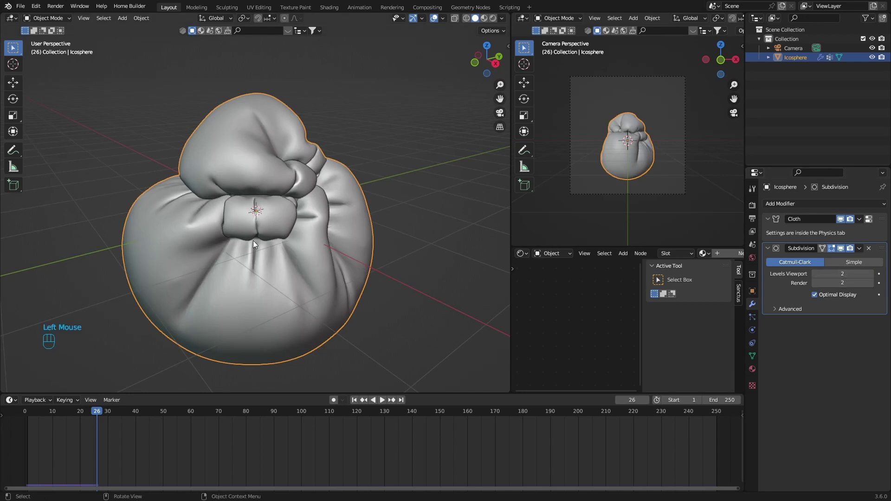
middle_drag(253, 241, 175, 255)
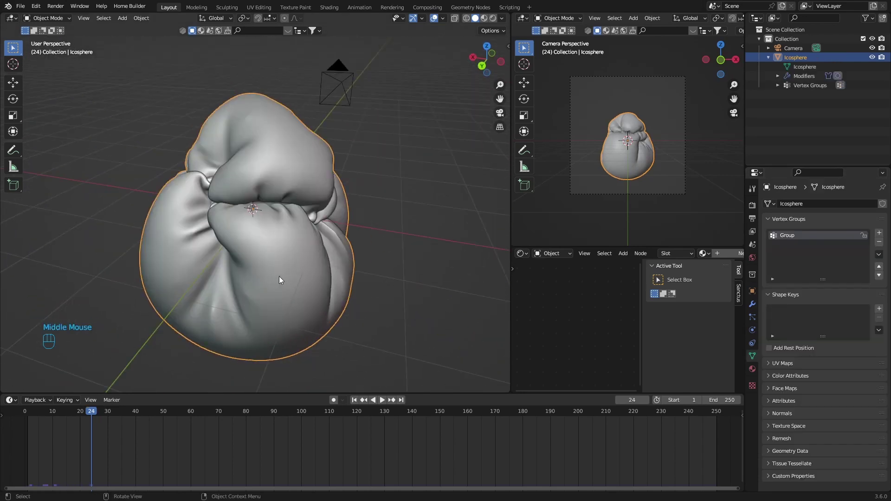
Scale the selected seam edges up by 1.365 in Edit Mode, then return to Object Mode
click(767, 57)
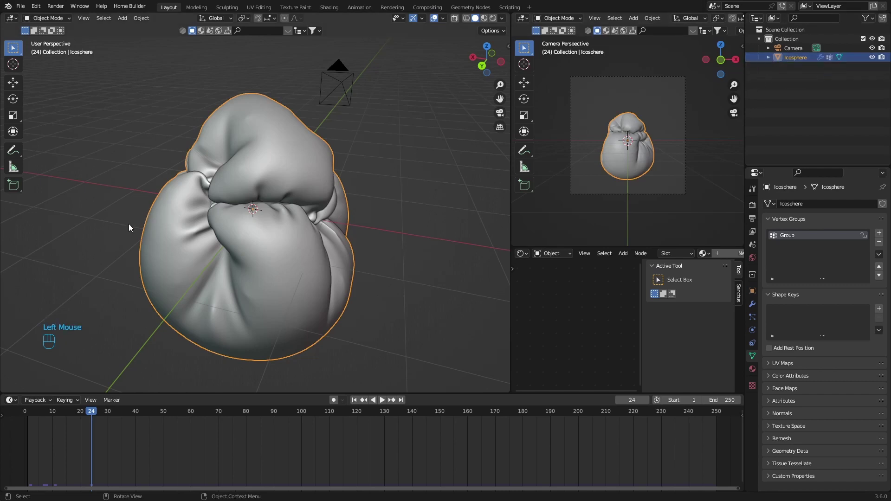
middle_drag(294, 196, 183, 235)
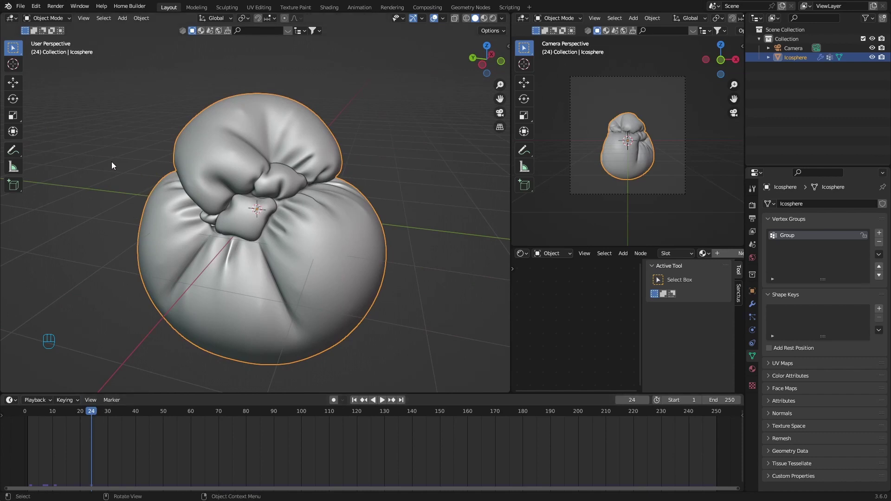
key(Tab)
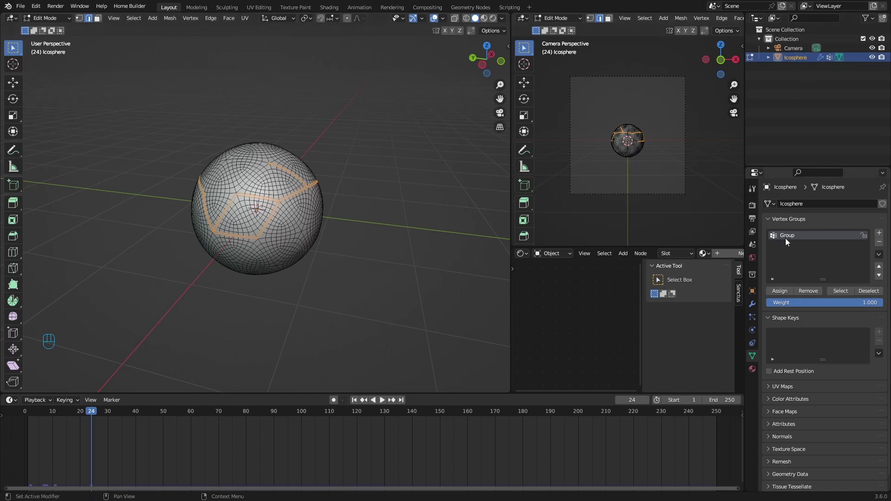
key(s)
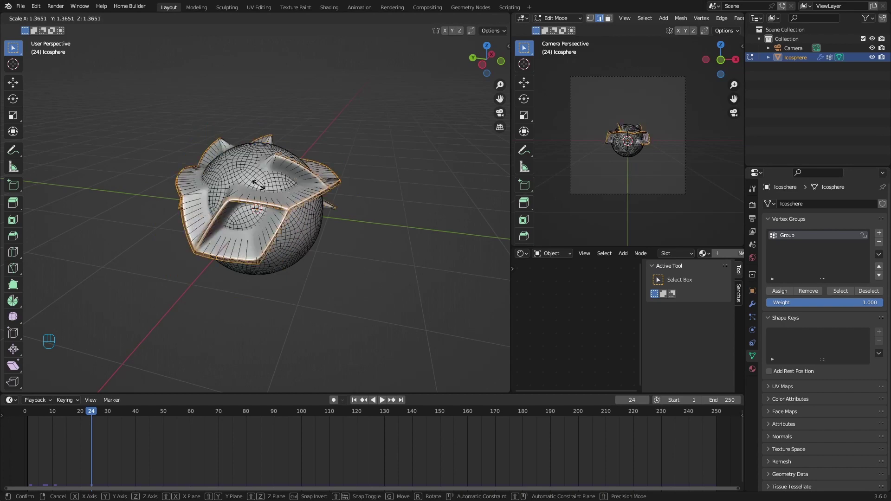
click(259, 184)
key(Tab)
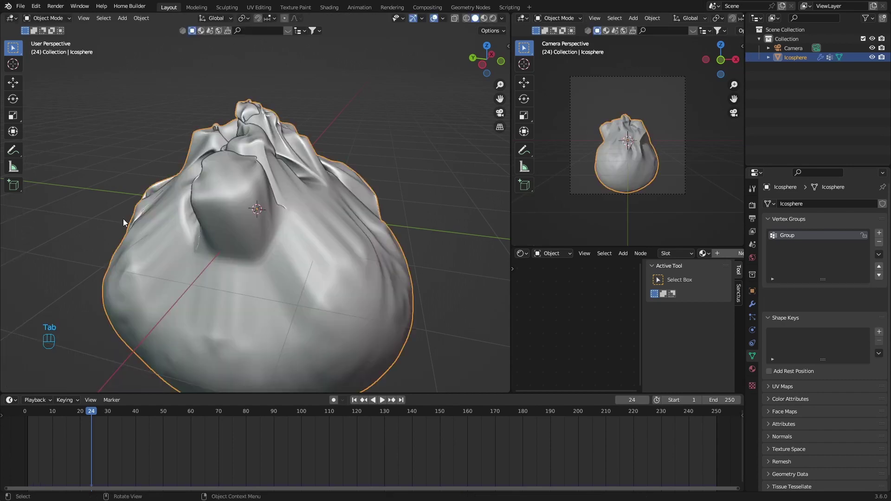
Replay the cloth simulation to about frame 24, then jump back to frame 0
drag(91, 414, 28, 415)
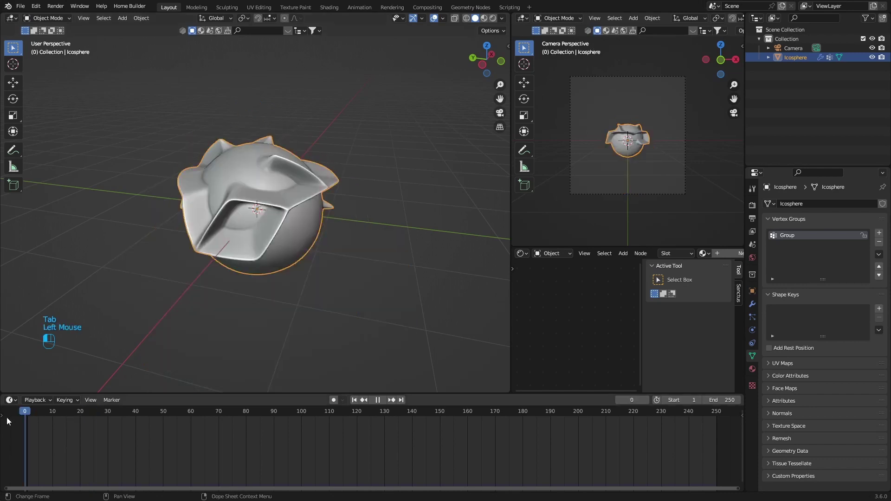
key(space)
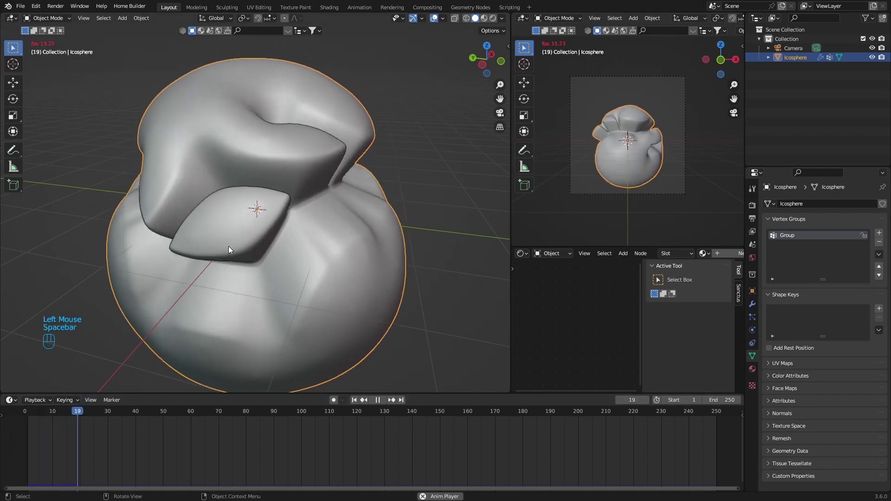
key(space)
mouse_move(251, 235)
middle_down()
mouse_move(20, 207)
mouse_move(258, 224)
mouse_move(220, 235)
middle_up()
double_click(25, 412)
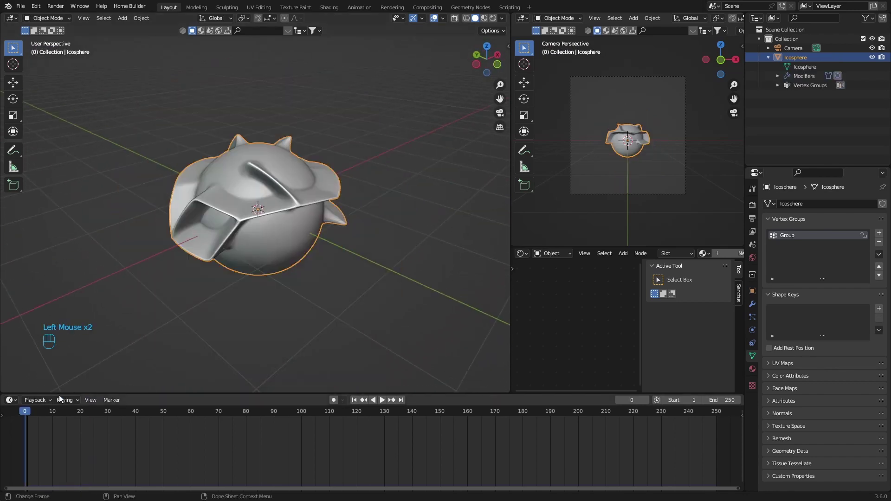
Scale the seam edges down to 0.710 in Edit Mode and return to Object Mode
key(Tab)
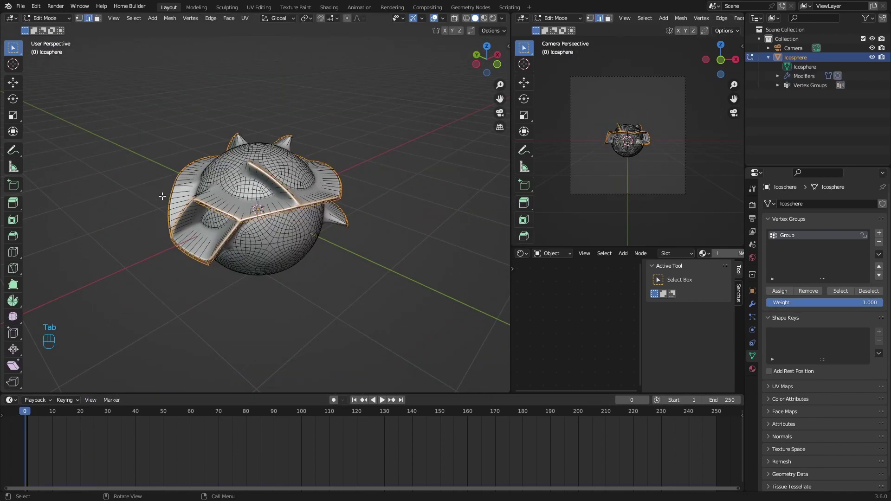
key(s)
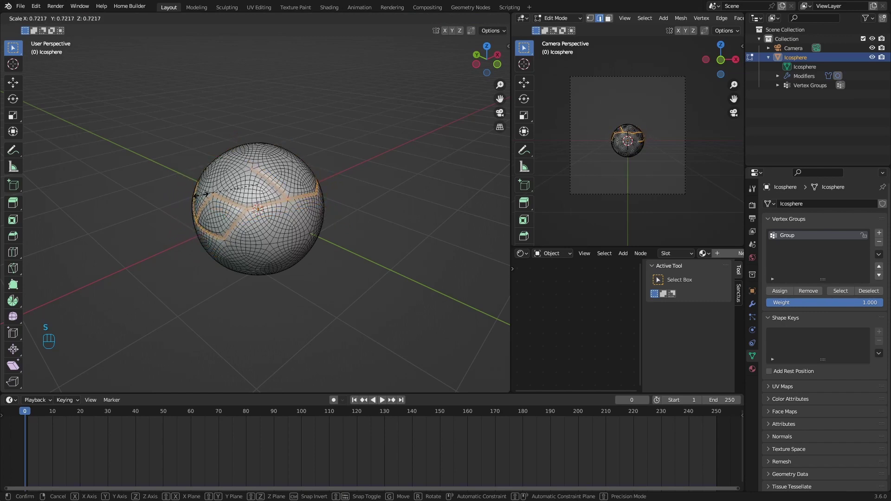
click(205, 194)
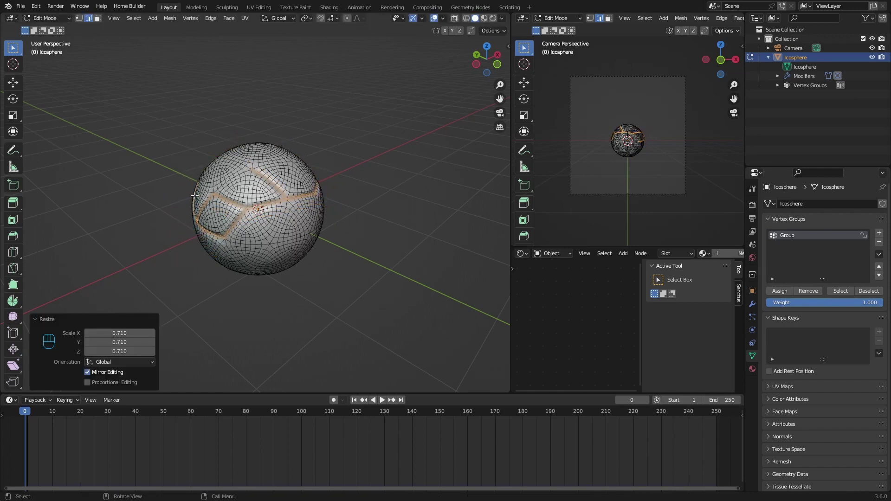
key(Tab)
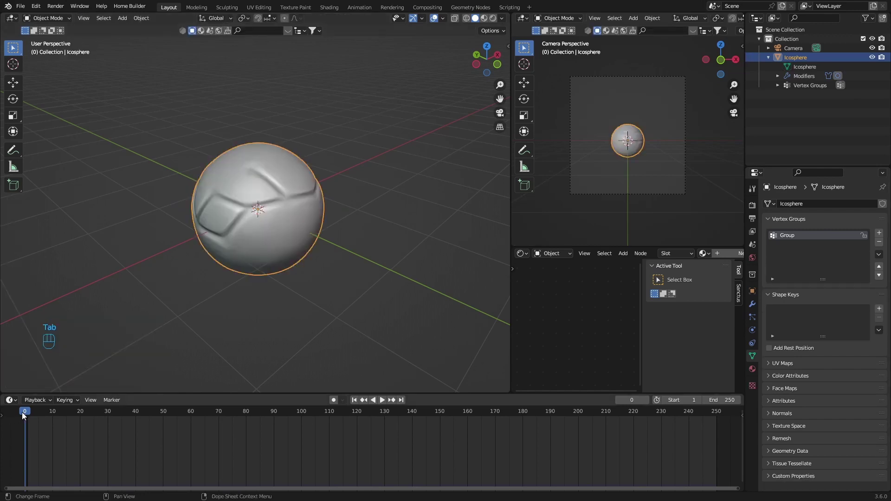
Rerun the simulation from frame 0 and stop at frame 11
click(23, 413)
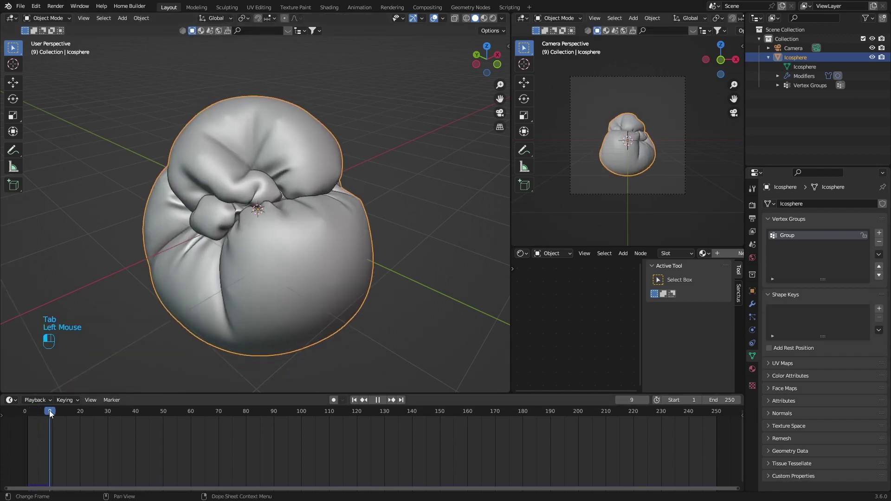
key(space)
middle_drag(177, 296, 182, 265)
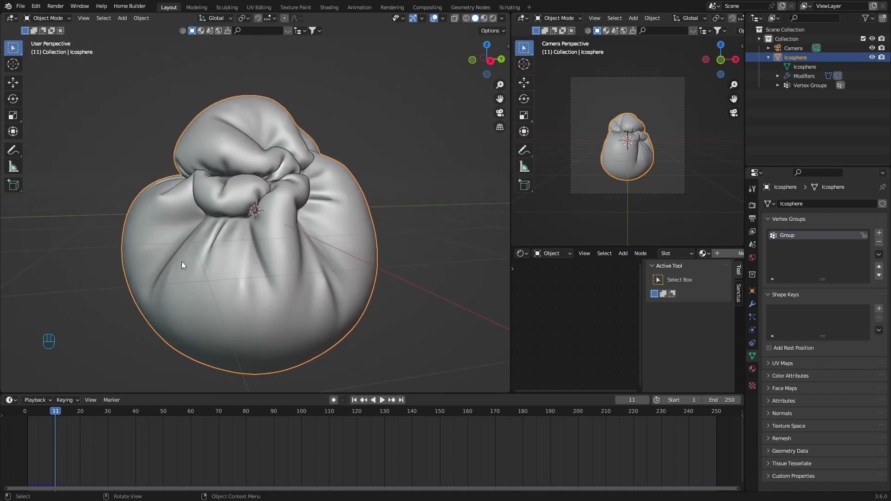